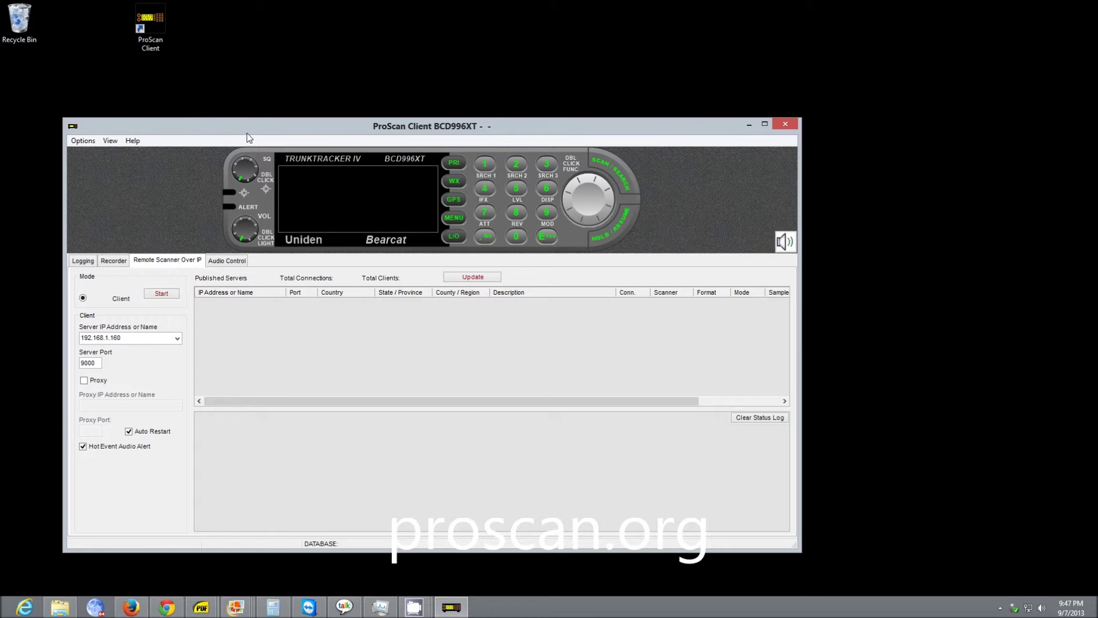
# Step: Move the ProScan Client window higher and further right on the desktop
pyautogui.moveTo(247, 133); pyautogui.dragTo(276, 89)
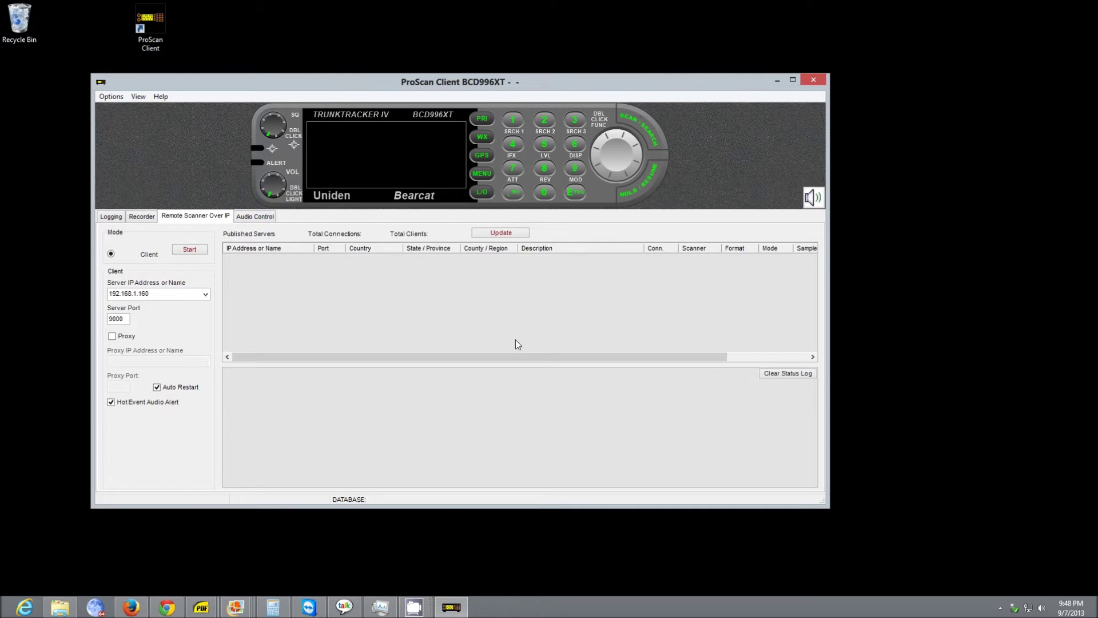
# Step: Browse the Logging, Recorder and Audio Control tabs, ending back on Remote Scanner Over IP
pyautogui.click(109, 219)
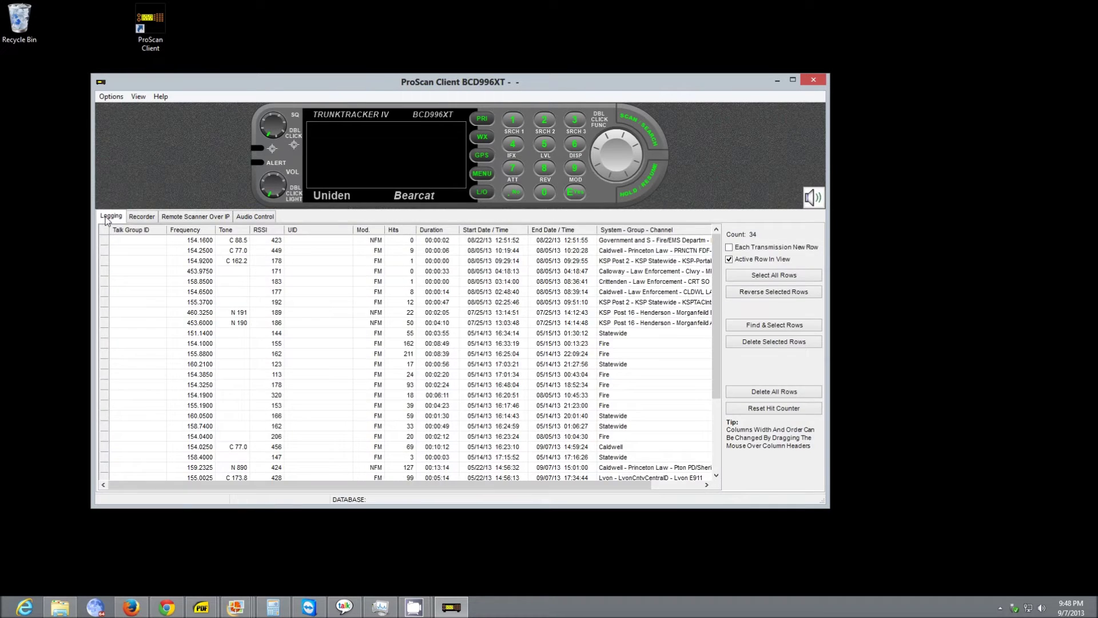
pyautogui.click(137, 216)
pyautogui.click(182, 218)
pyautogui.click(246, 218)
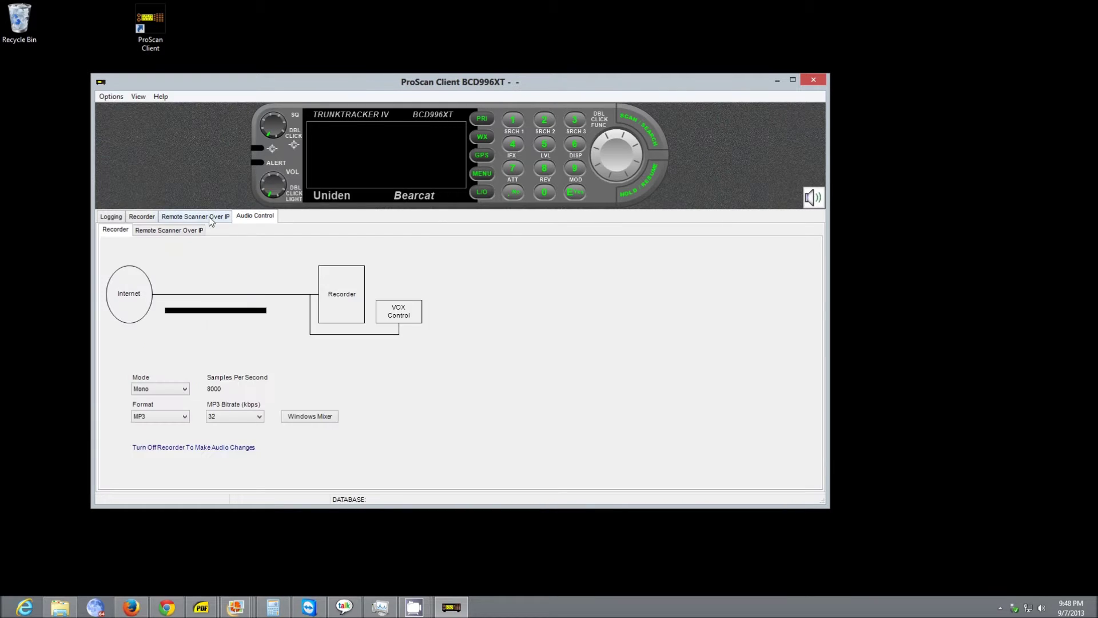
pyautogui.click(210, 218)
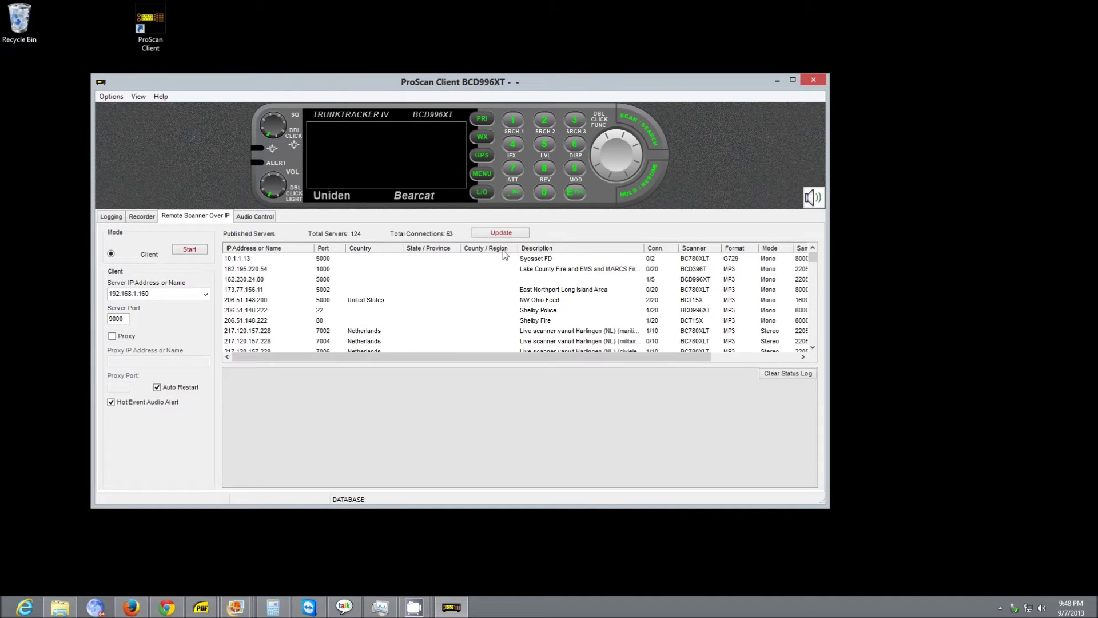
# Step: Sort the server list by State / Province, scroll to Kentucky, and choose the Caldwell County server
pyautogui.click(280, 251)
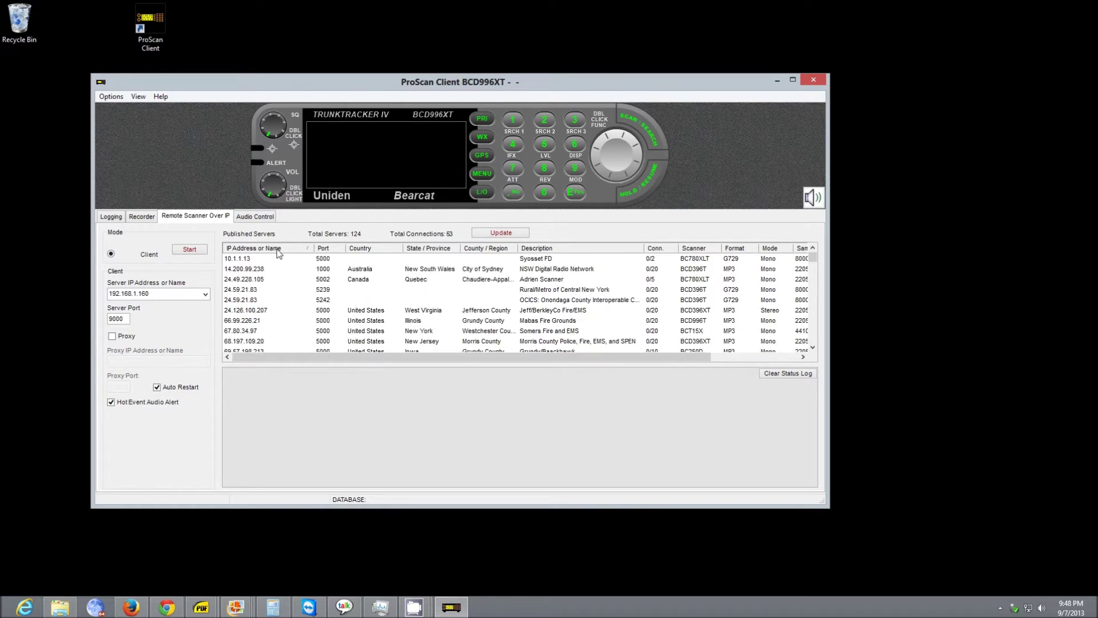
pyautogui.click(430, 250)
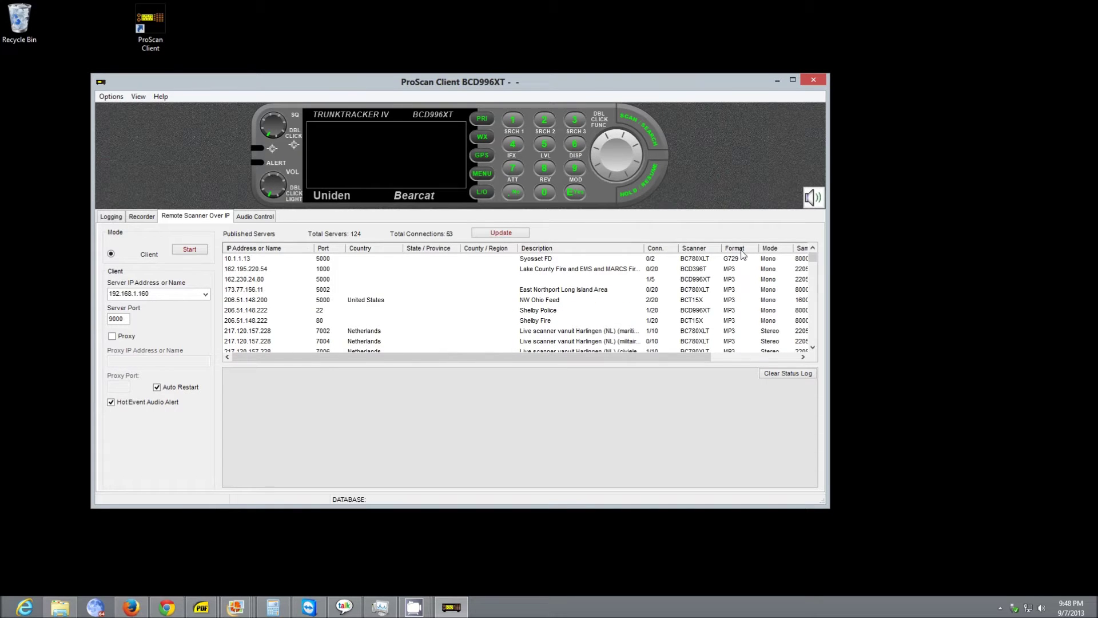
pyautogui.moveTo(664, 357); pyautogui.dragTo(756, 356)
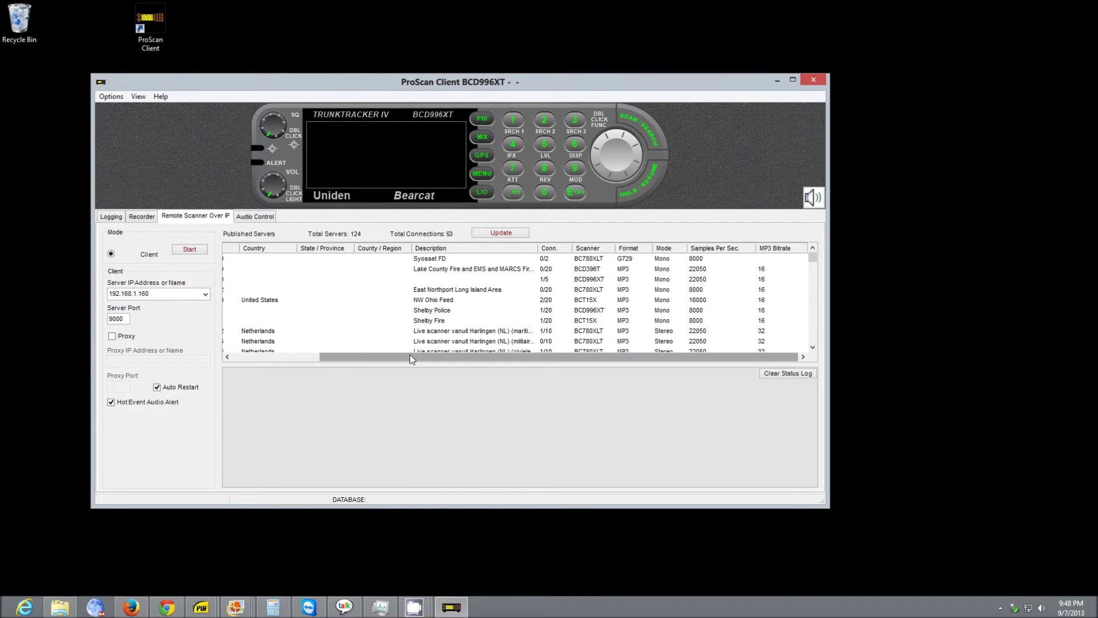
pyautogui.moveTo(410, 355); pyautogui.dragTo(322, 361)
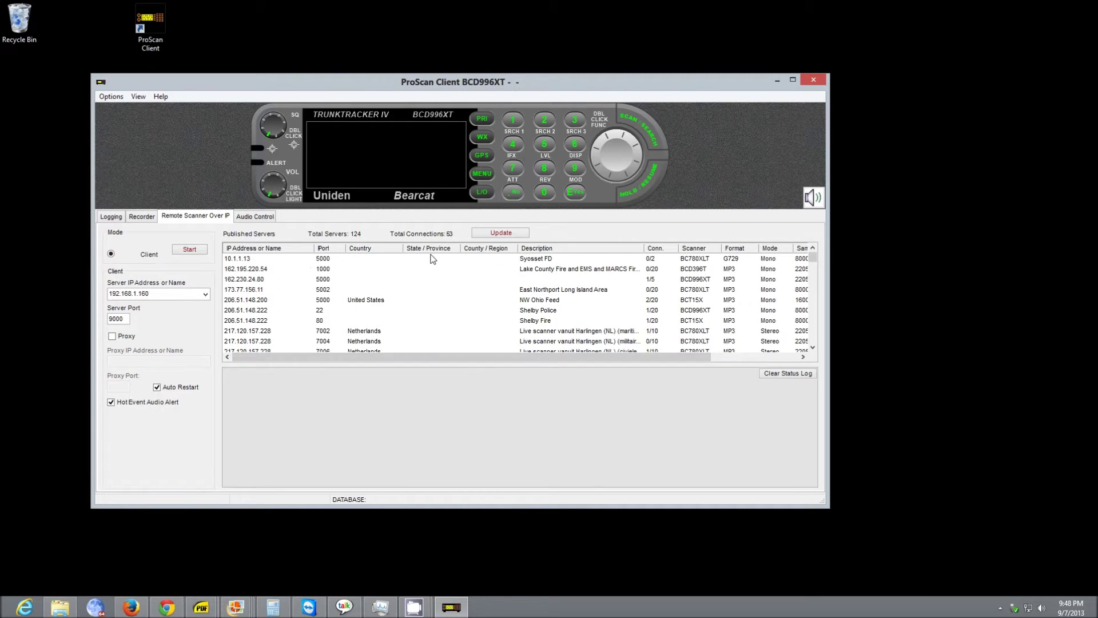
pyautogui.moveTo(814, 259); pyautogui.dragTo(817, 303)
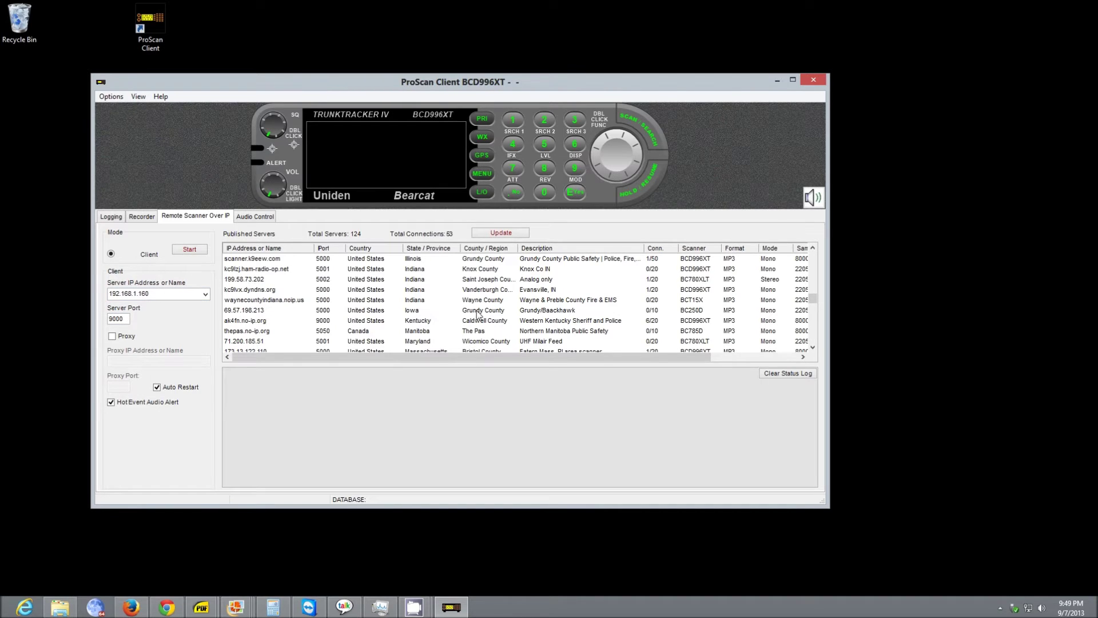
pyautogui.doubleClick(420, 320)
# Step: Pick 192.168.1.160 as the server address and connect to it
pyautogui.click(206, 296)
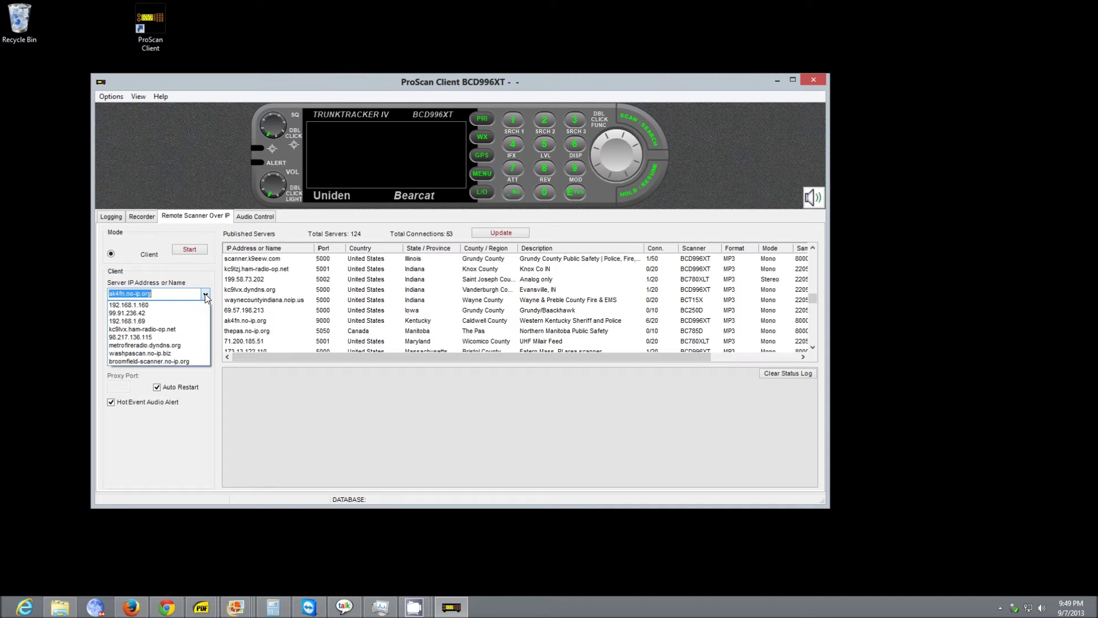
pyautogui.click(194, 307)
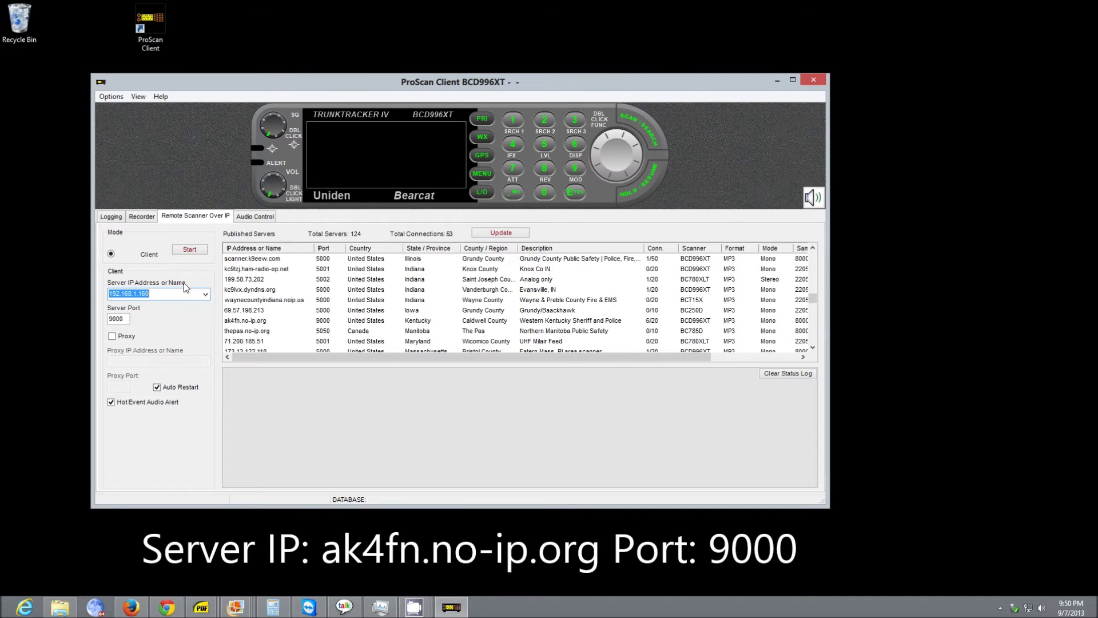
pyautogui.click(189, 249)
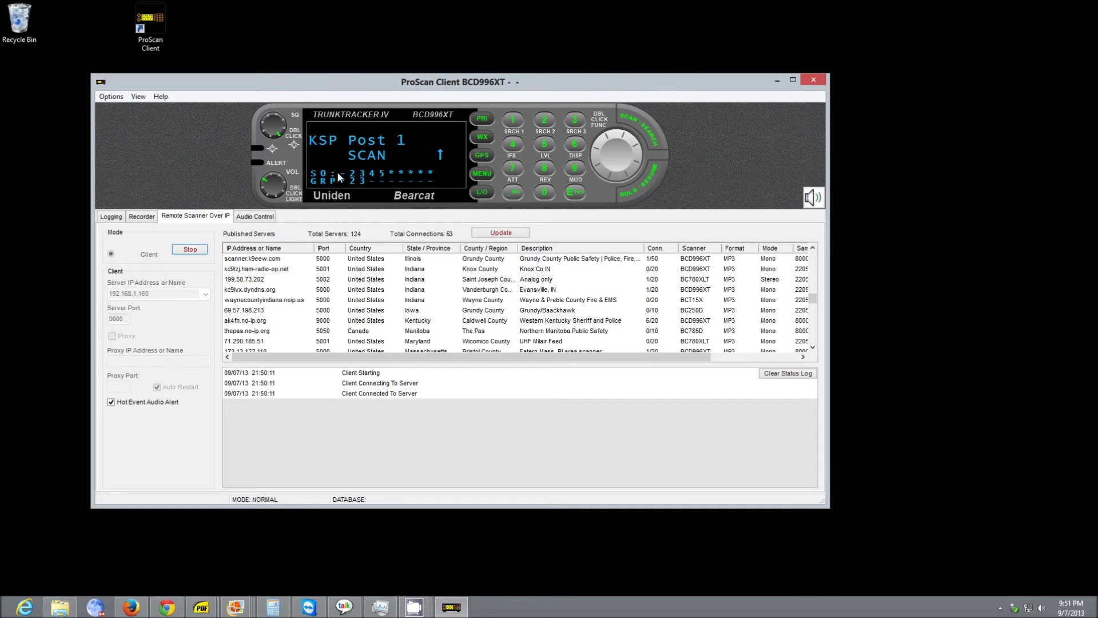
# Step: Mute then unmute the scanner audio and bring up the Recorder tab
pyautogui.click(811, 198)
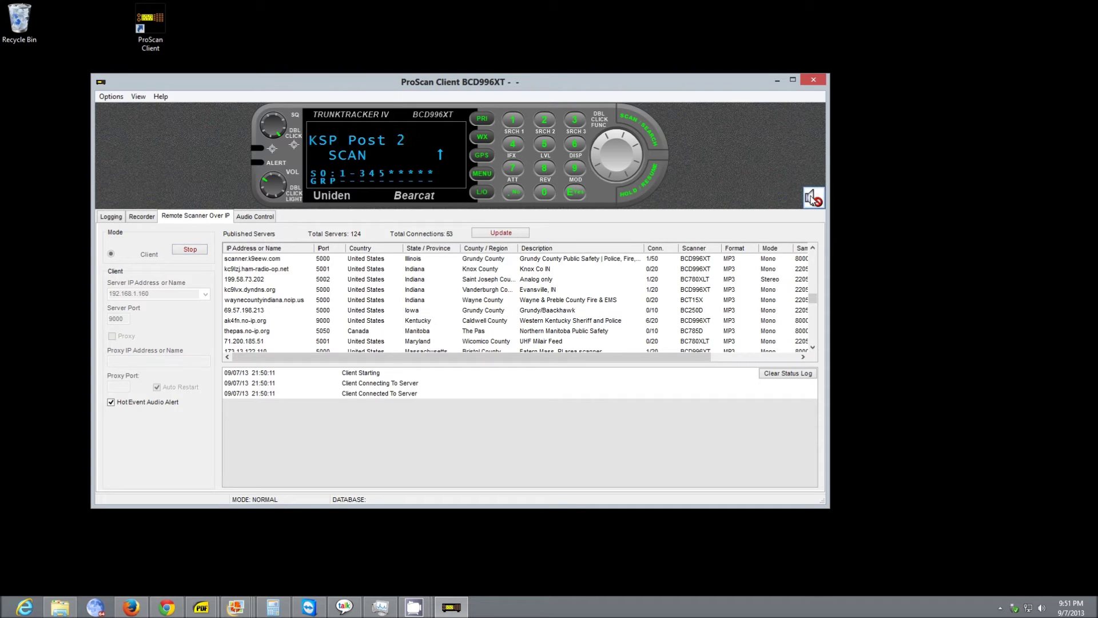
pyautogui.click(811, 198)
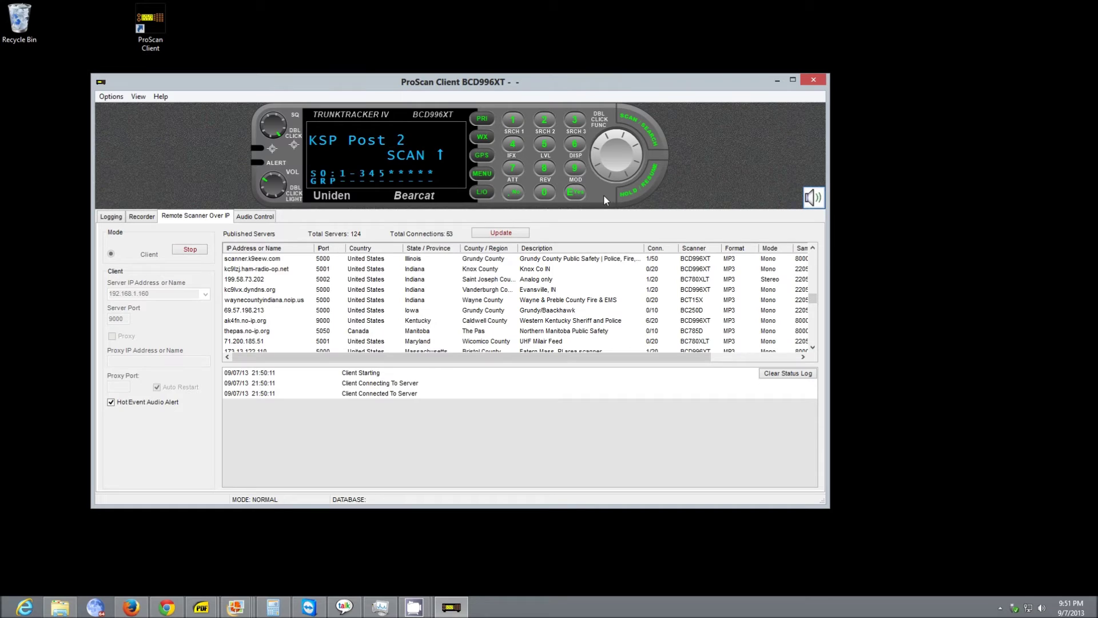
pyautogui.click(140, 218)
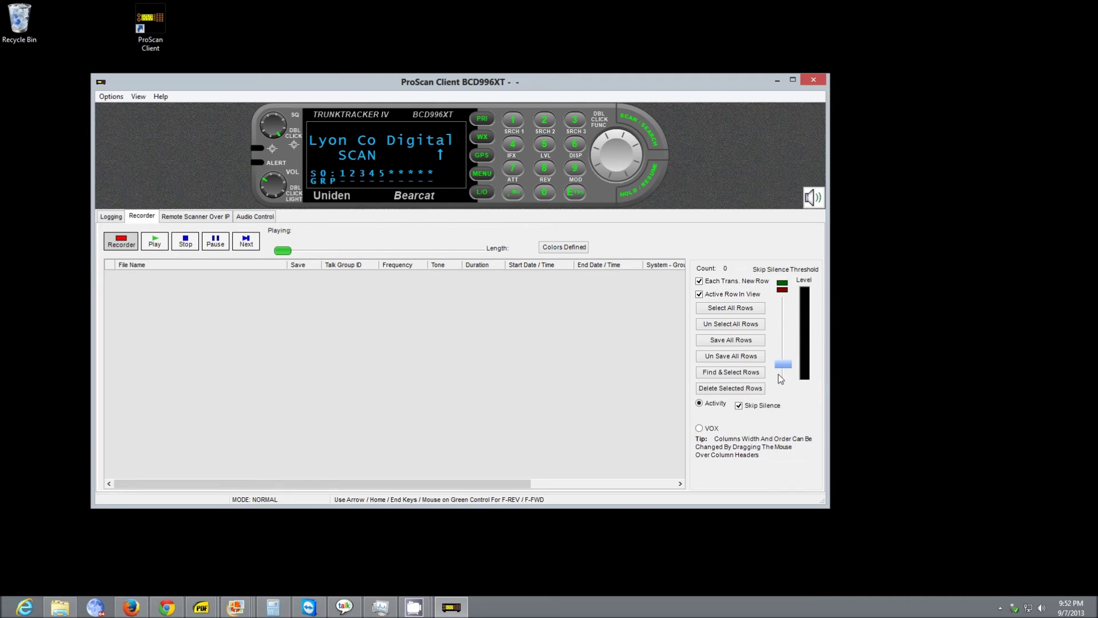
# Step: Nudge the Skip Silence Threshold slider up slightly and mute the scanner audio
pyautogui.moveTo(784, 365)
pyautogui.mouseDown()
pyautogui.moveTo(787, 356)
pyautogui.moveTo(787, 367)
pyautogui.mouseUp()
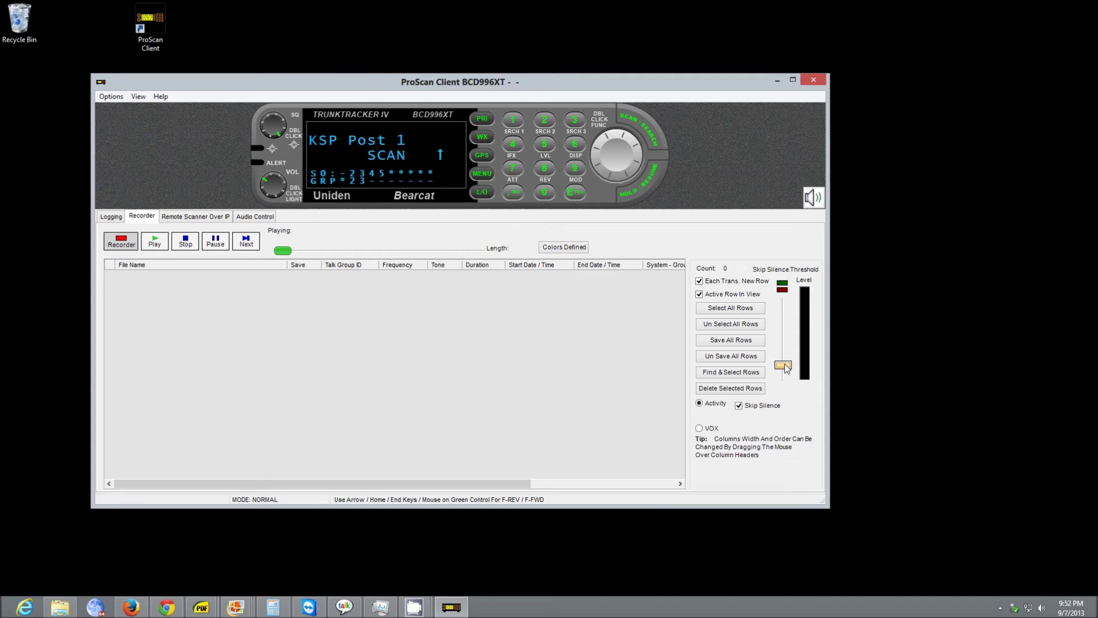
pyautogui.moveTo(787, 368); pyautogui.dragTo(788, 368)
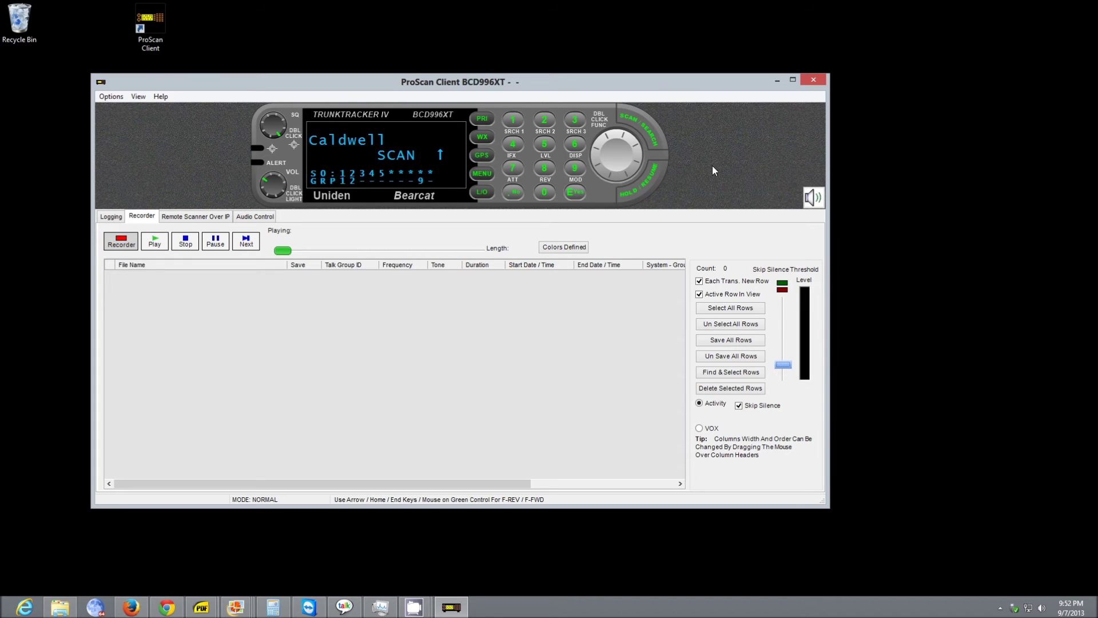
pyautogui.click(814, 197)
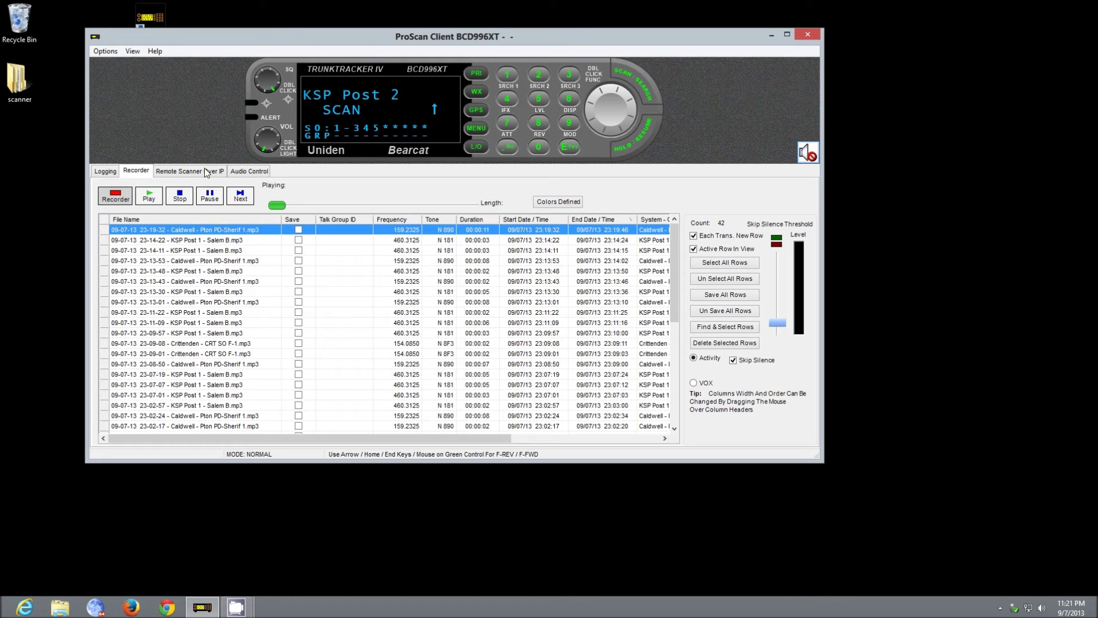
pyautogui.click(105, 171)
pyautogui.click(127, 171)
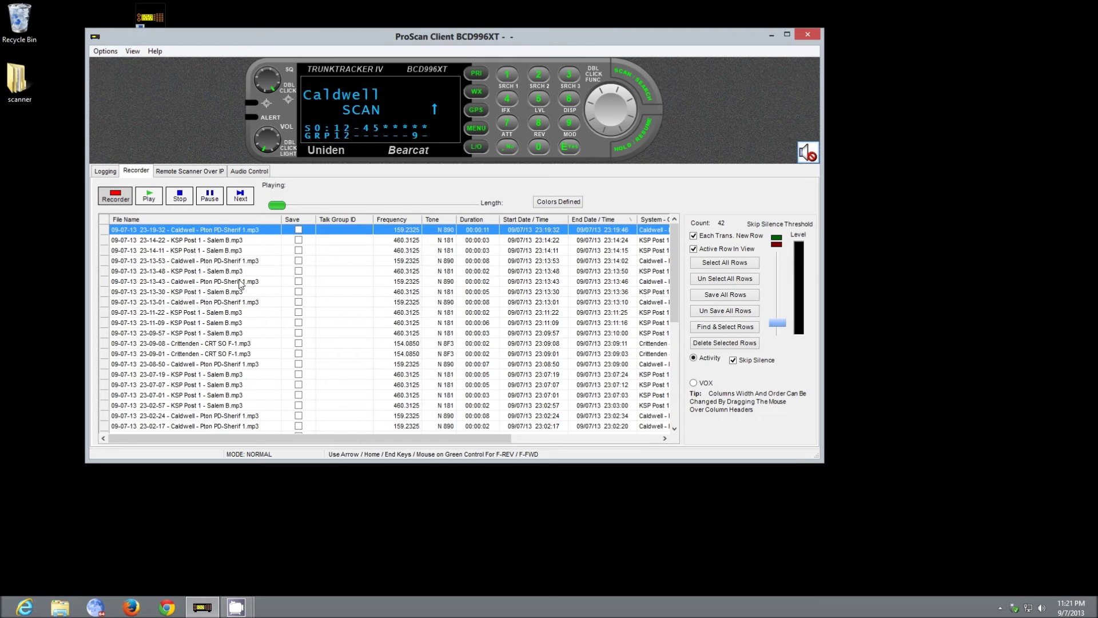
# Step: Select all recordings, briefly play the first Caldwell clip, then stop playback
pyautogui.click(724, 264)
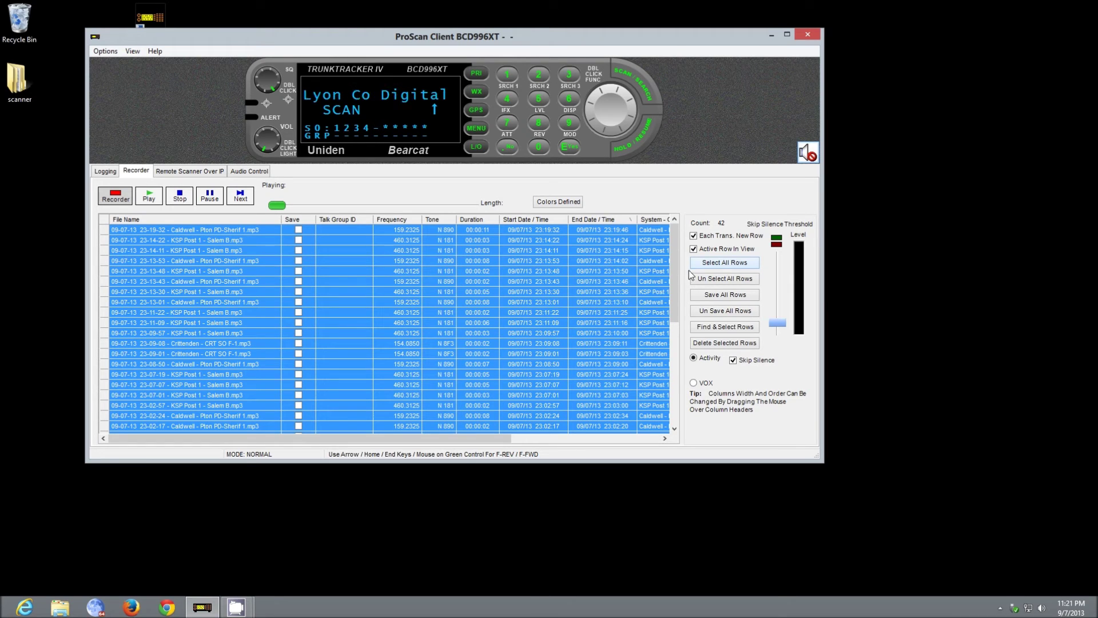
pyautogui.click(154, 201)
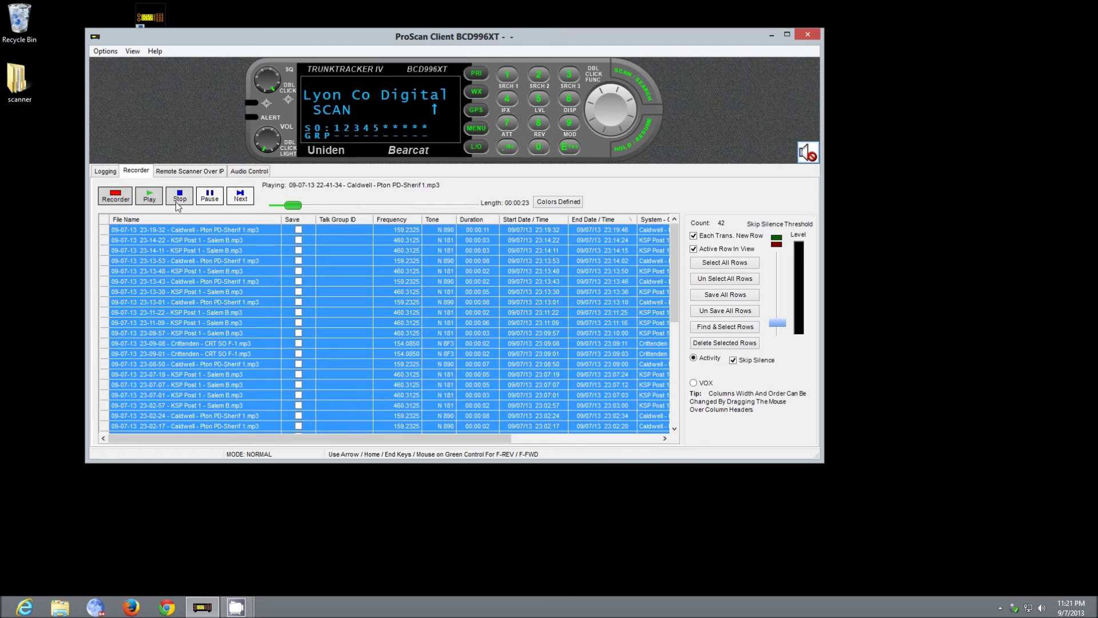
pyautogui.click(180, 199)
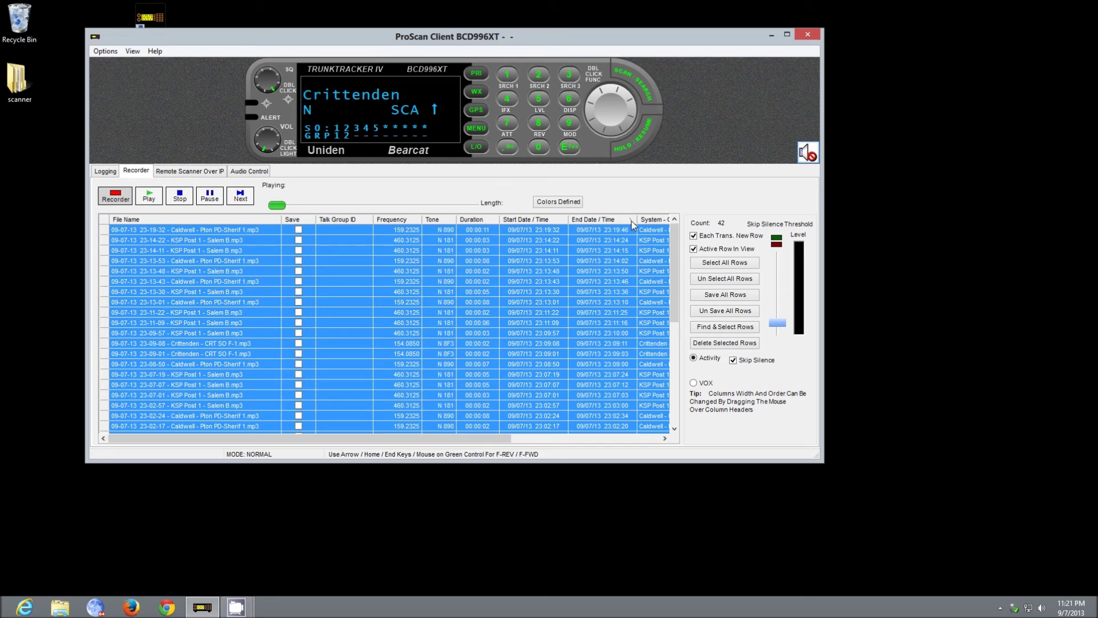
# Step: Return the End Date / Time sort to newest first, then sort by System - Group - Channel
pyautogui.click(632, 221)
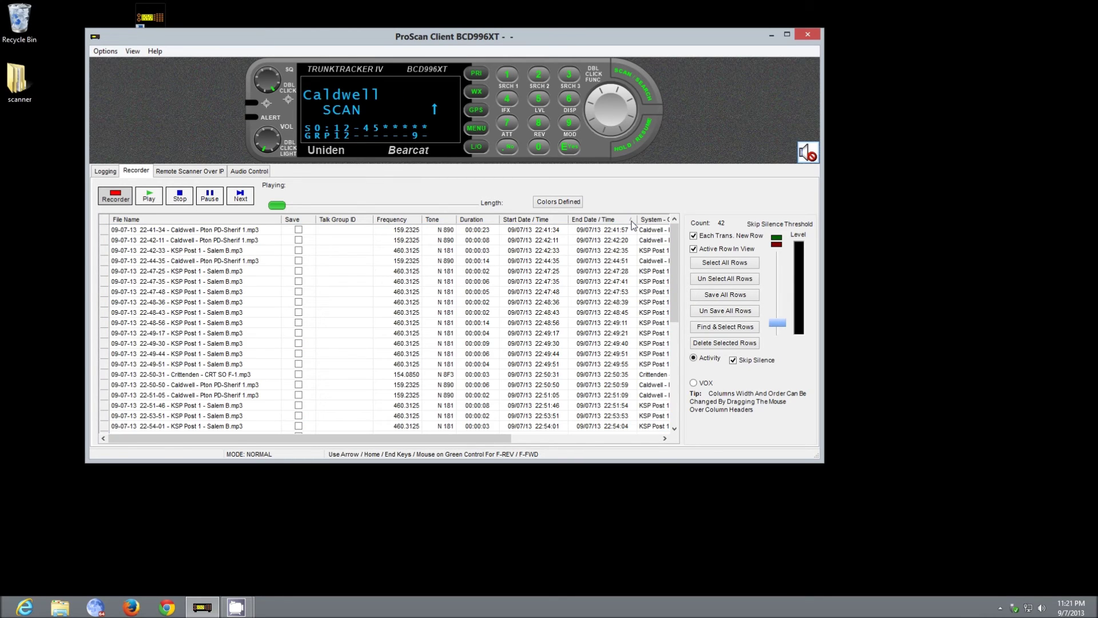
pyautogui.click(631, 221)
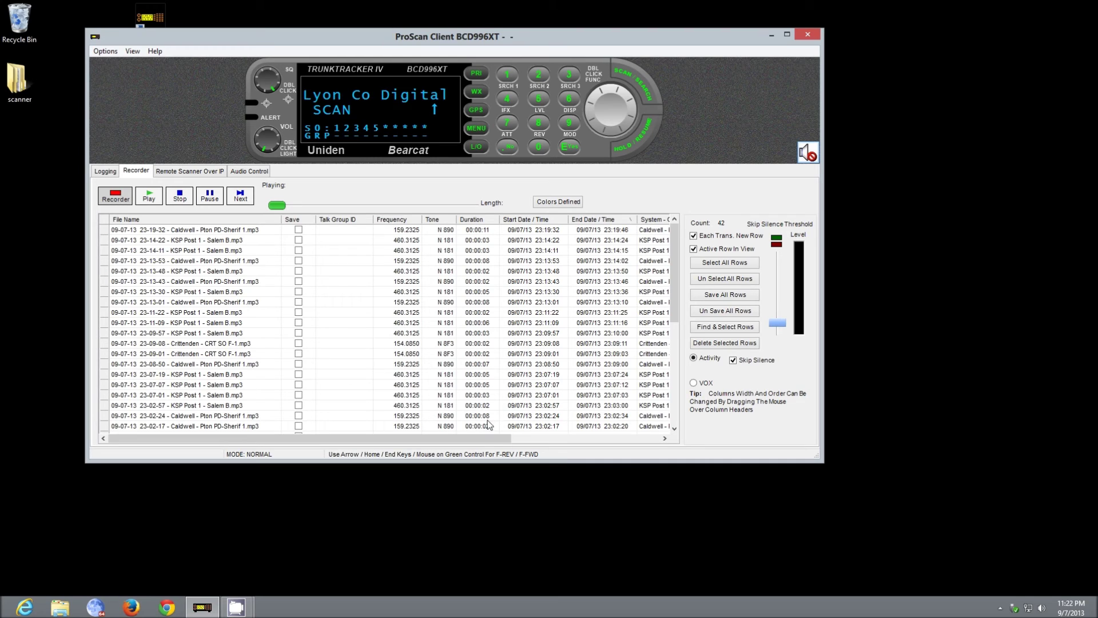
pyautogui.moveTo(483, 437); pyautogui.dragTo(566, 438)
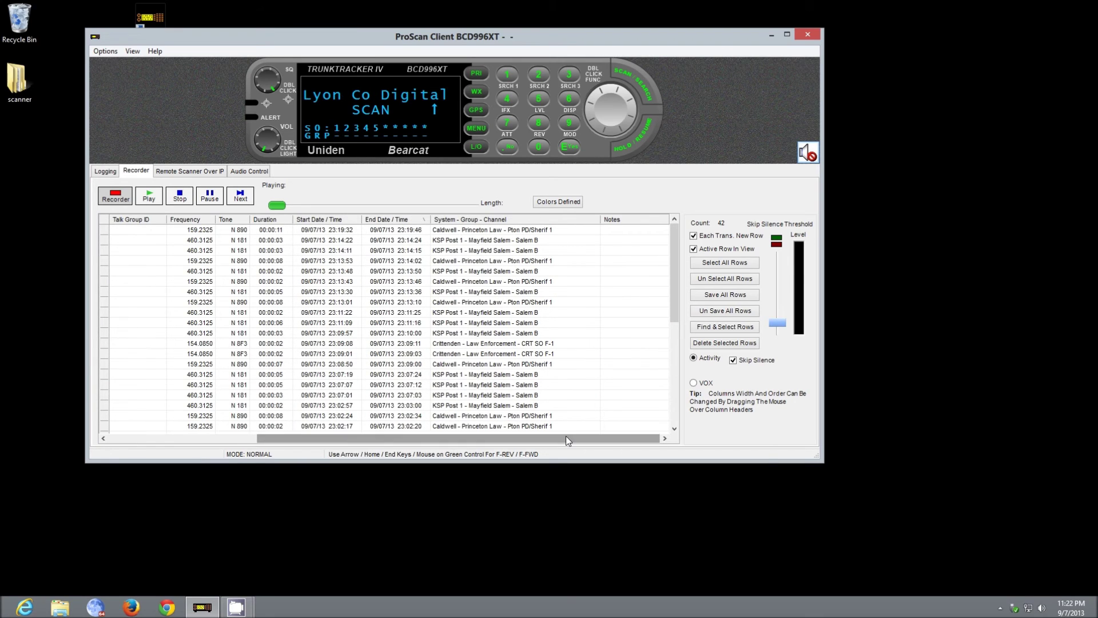
pyautogui.click(525, 222)
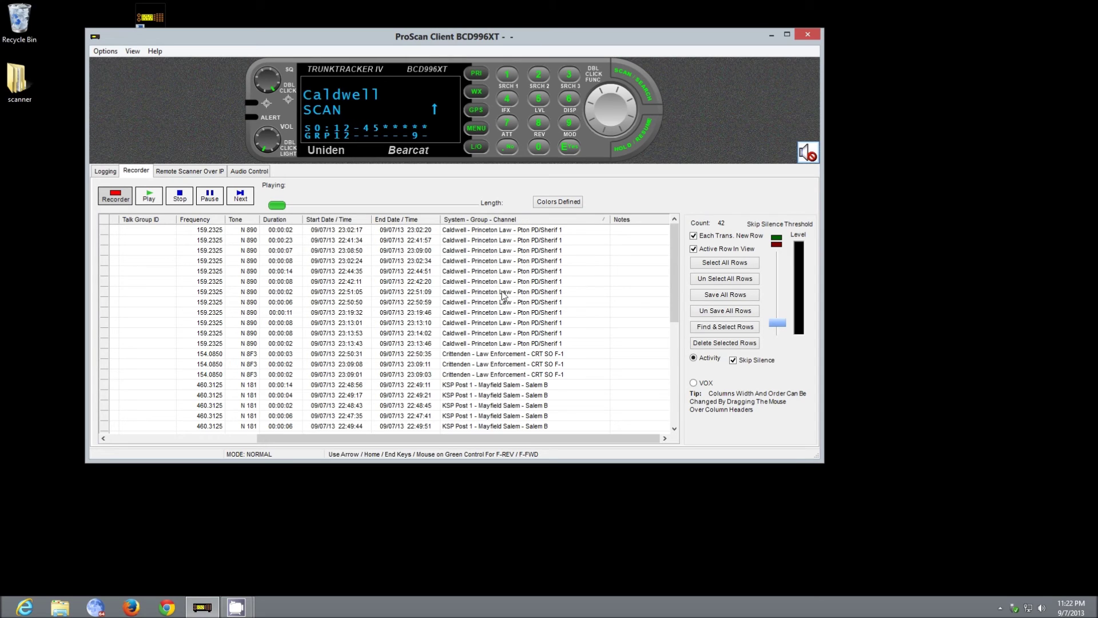
# Step: Select the Caldwell rows from the 23:13:43 clip up to the first Caldwell row
pyautogui.click(455, 344)
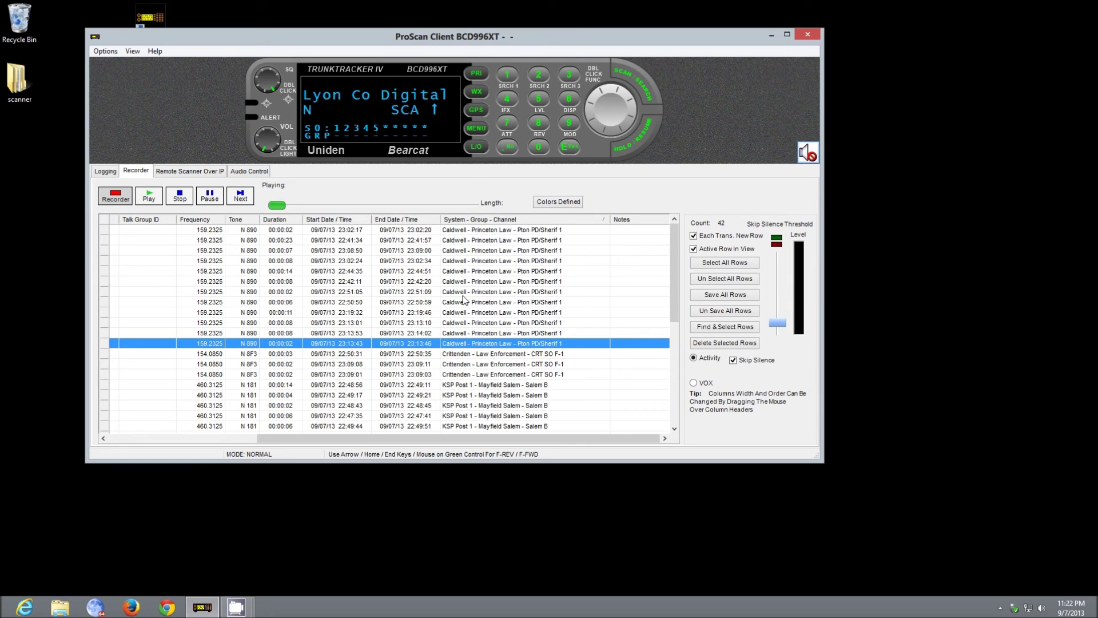
pyautogui.keyDown('shift'); pyautogui.click(463, 230); pyautogui.keyUp('shift')
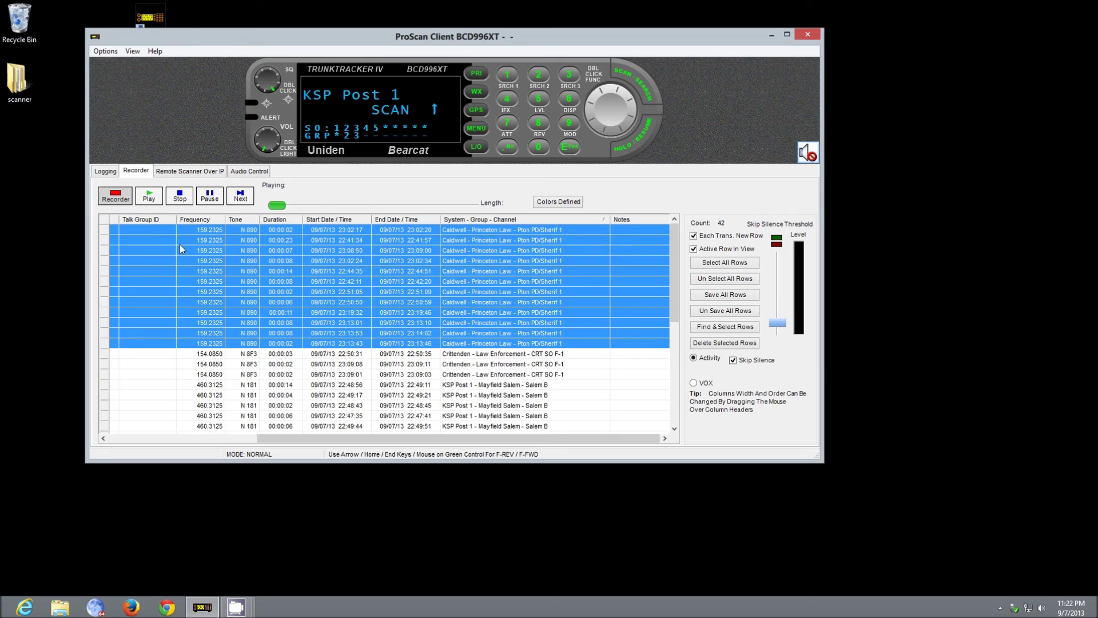
# Step: Play the Caldwell selection, stop, restart it with Space, and pause during the 23:13:53 clip
pyautogui.click(149, 196)
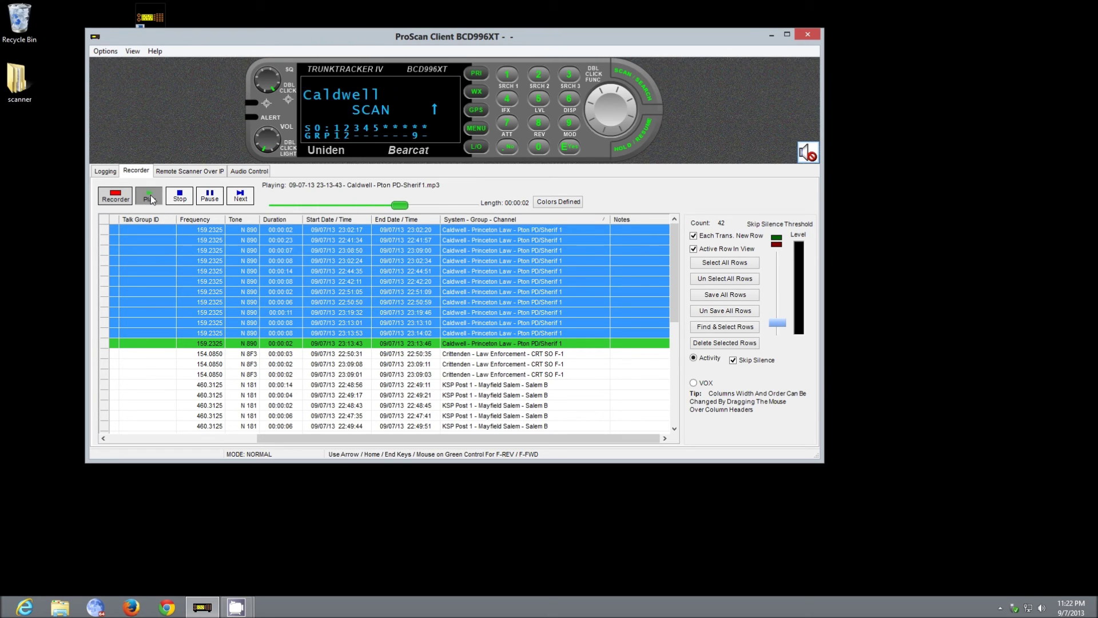
pyautogui.click(182, 197)
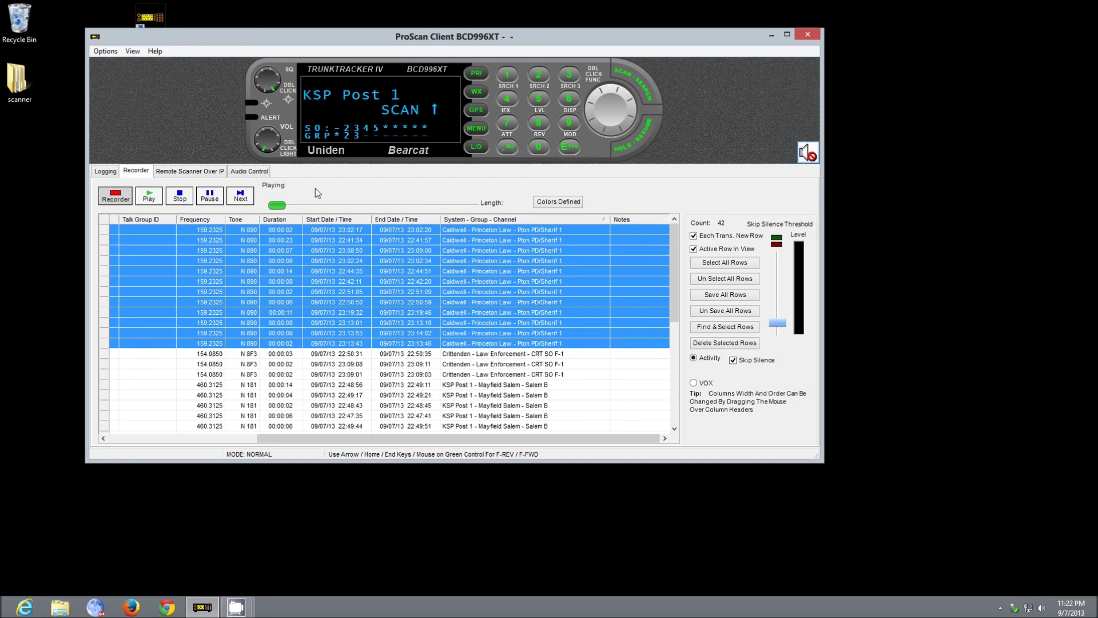
pyautogui.press('space')
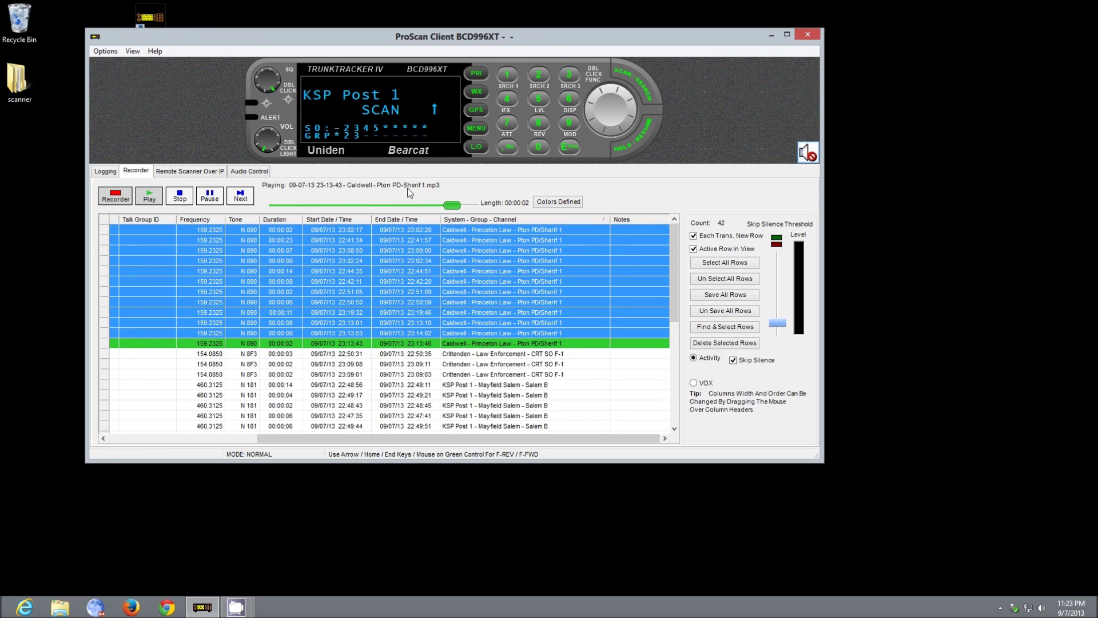
pyautogui.click(216, 201)
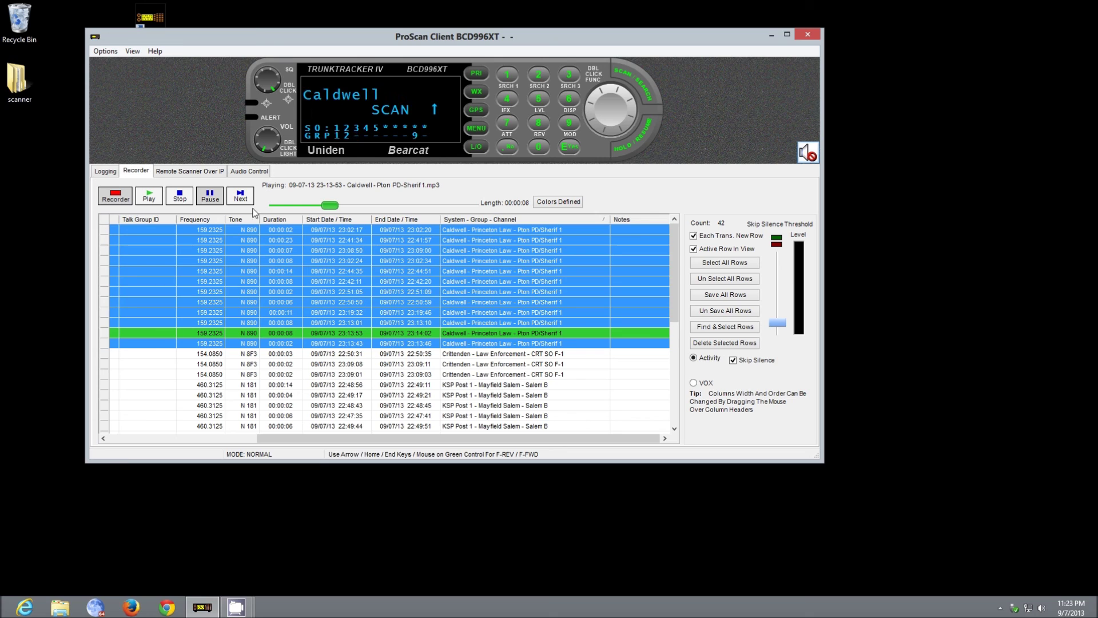
# Step: Skip ahead through the Caldwell recordings and pause on the 22:50:50 clip
pyautogui.click(155, 198)
pyautogui.click(169, 198)
pyautogui.click(231, 198)
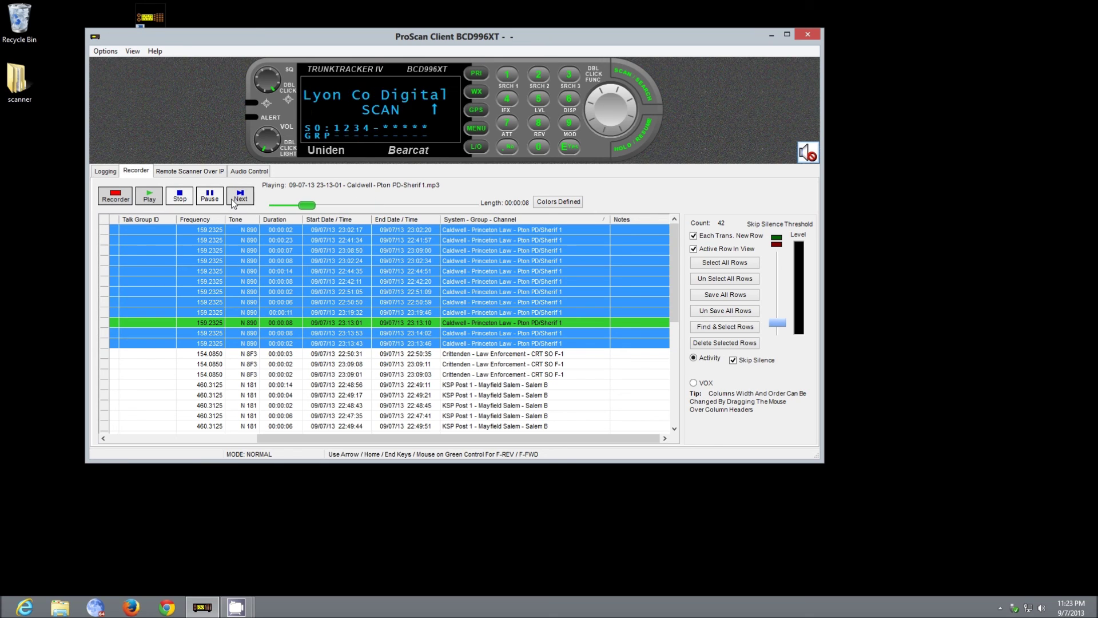
pyautogui.click(232, 198)
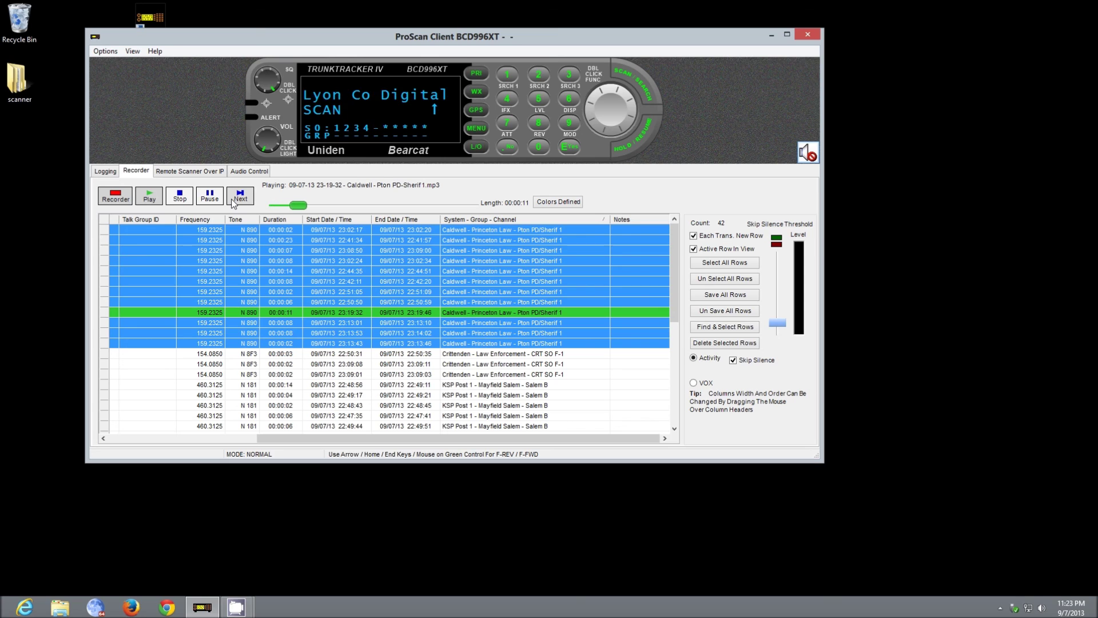
pyautogui.click(231, 197)
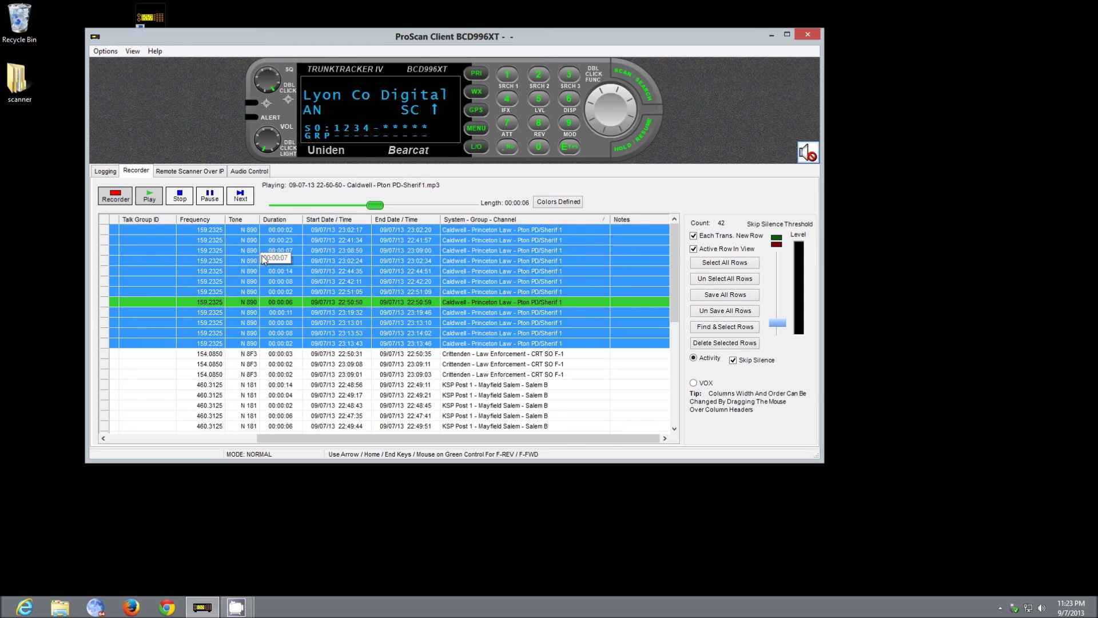
pyautogui.click(205, 201)
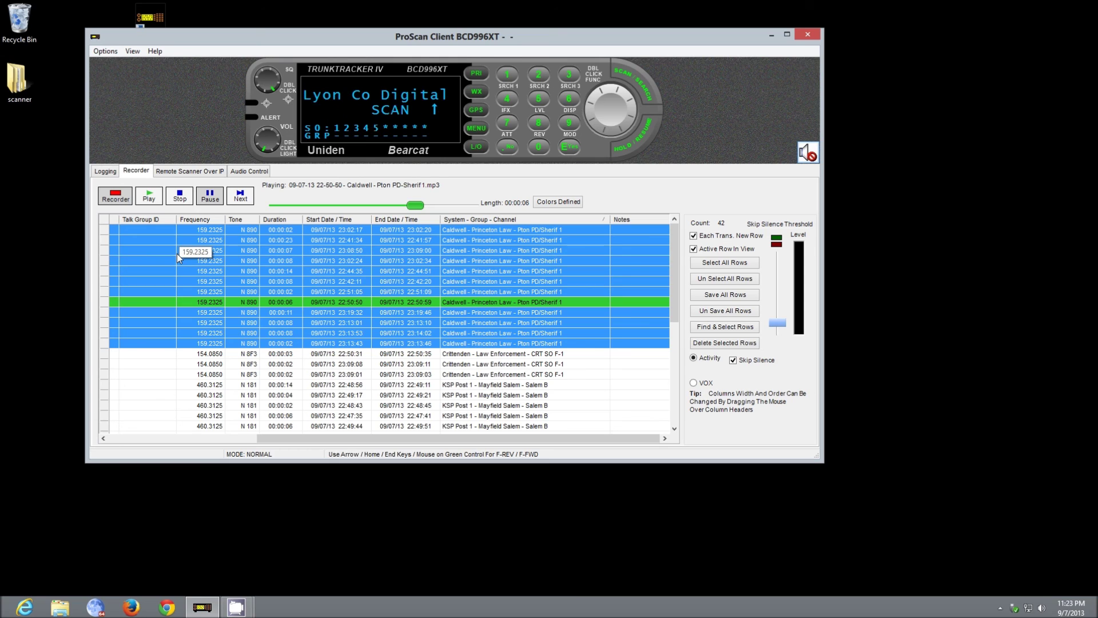
# Step: Re-sort the recordings oldest first by End Date / Time and unmute the scanner audio
pyautogui.click(410, 220)
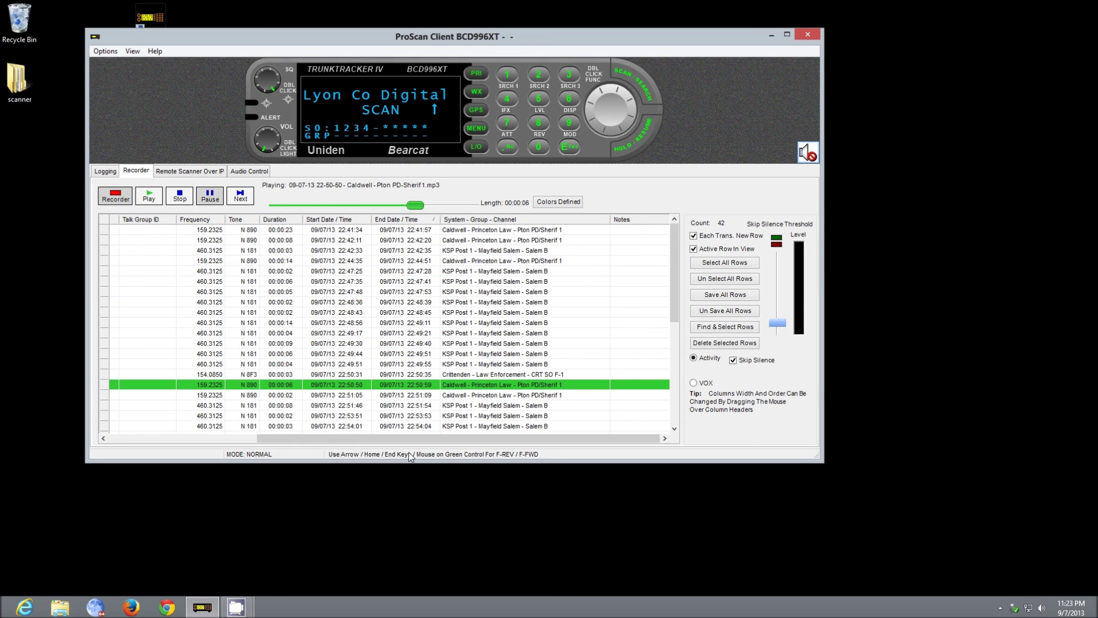
pyautogui.moveTo(410, 444); pyautogui.dragTo(225, 439)
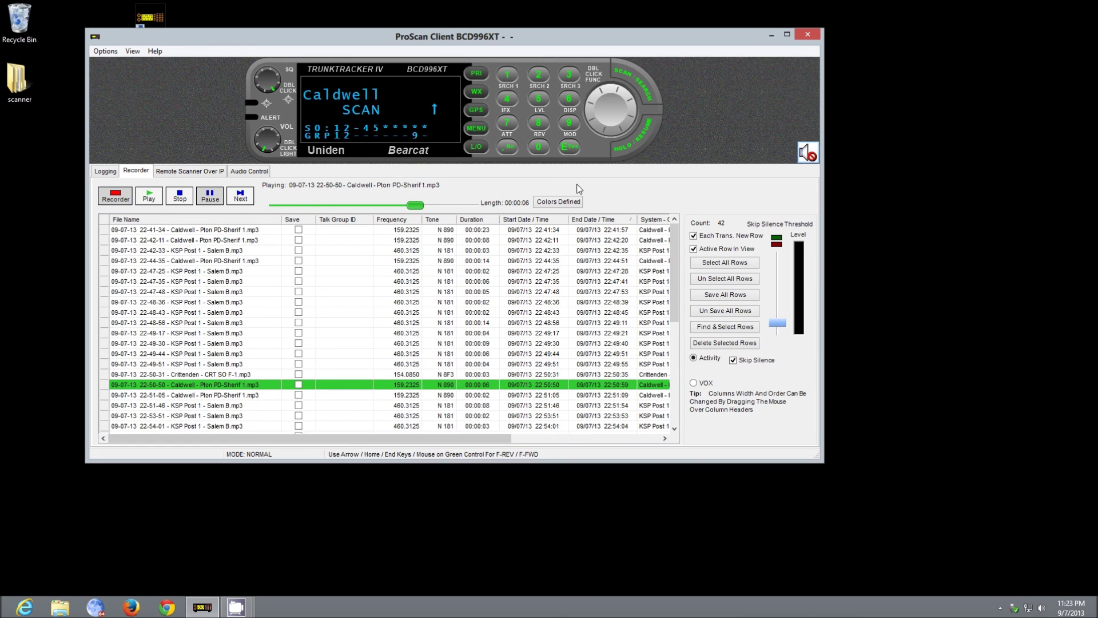
pyautogui.click(811, 163)
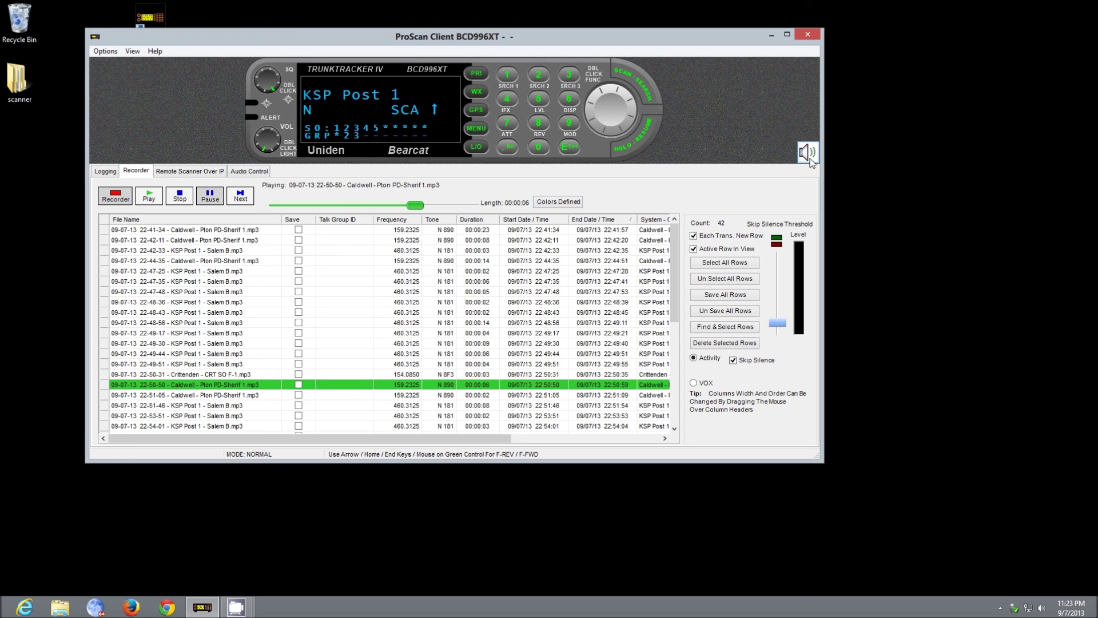